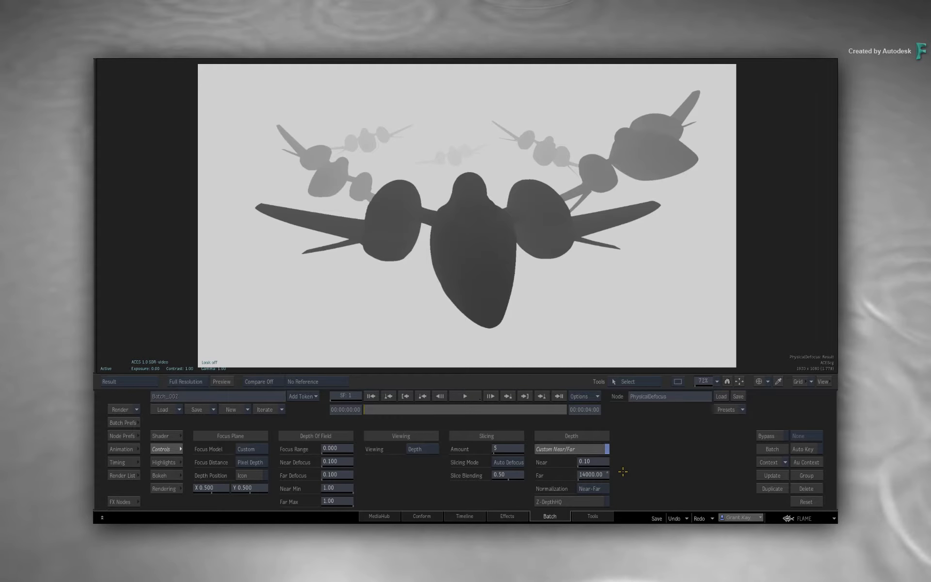
Try adding a DepthNormalizer Matchbox node to the batch schematic, below the PhysicalDefocus node
key(Escape)
drag(503, 445, 505, 306)
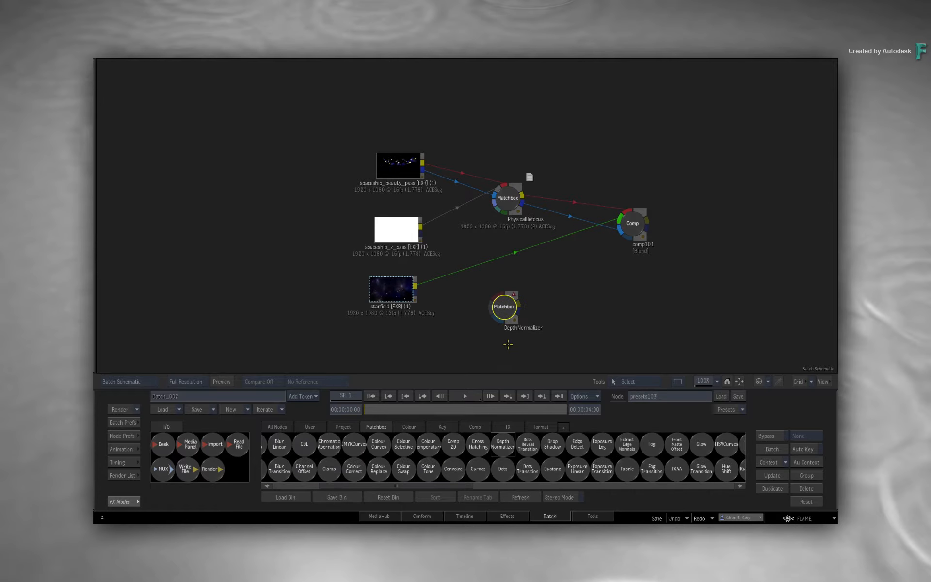
key(ctrl+z)
Display the PhysicalDefocus node's output and set its Viewing option to Result
key(F4)
click(422, 450)
click(421, 483)
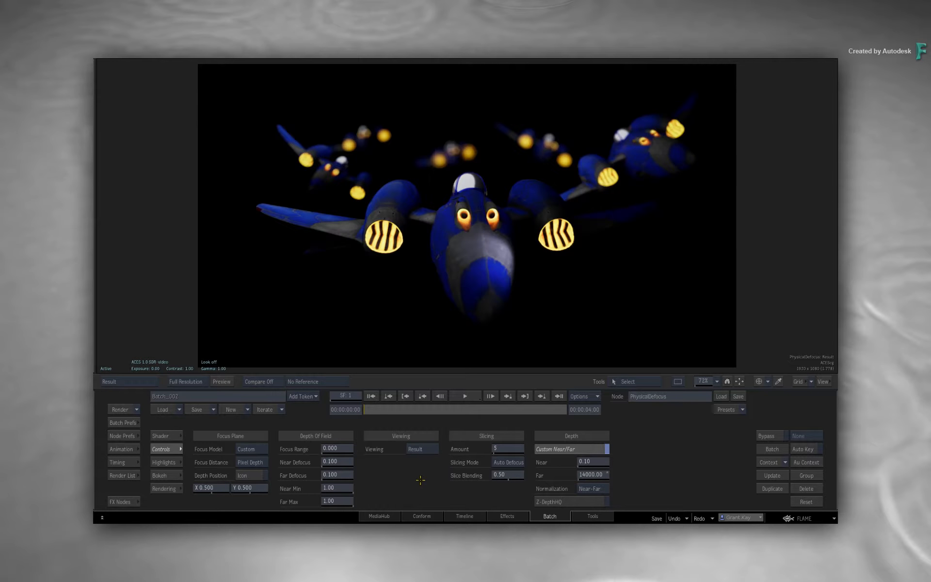
Move the PhysicalDefocus depth position onto the large spaceship behind the lead ship and increase the Focus Range slightly
click(251, 475)
drag(467, 215, 651, 149)
drag(338, 446, 345, 445)
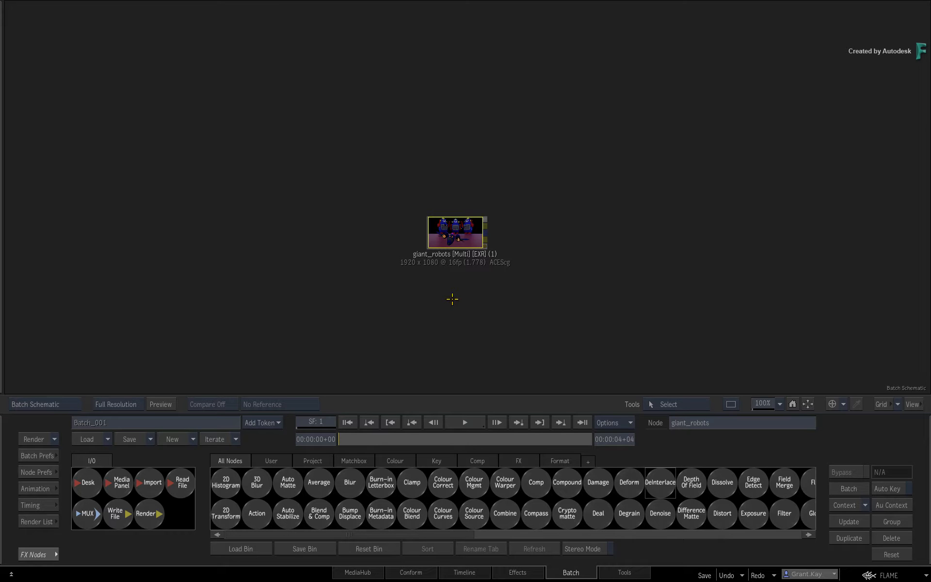
View the giant_robots clip's rgba output and cycle through its outputs to the Z pass
drag(454, 231, 453, 231)
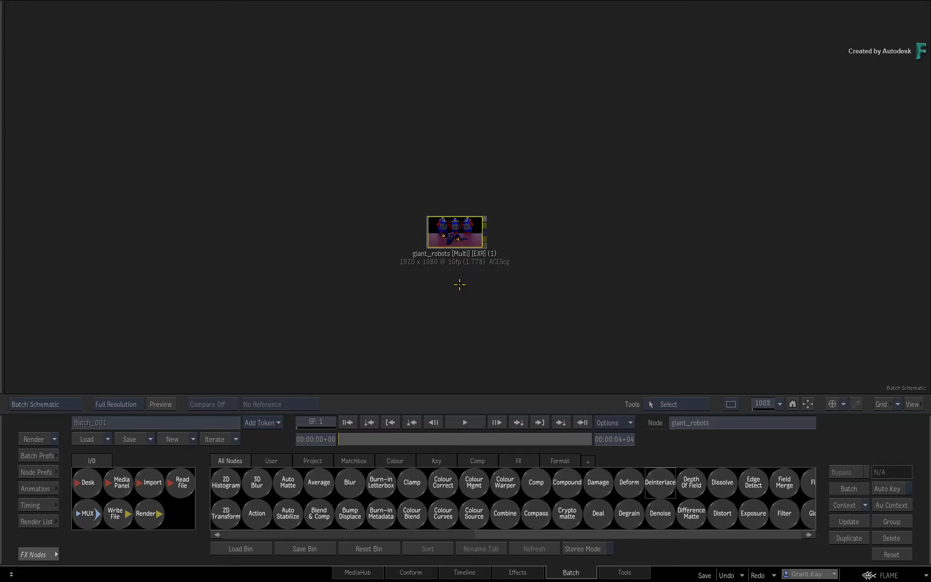
key(F4)
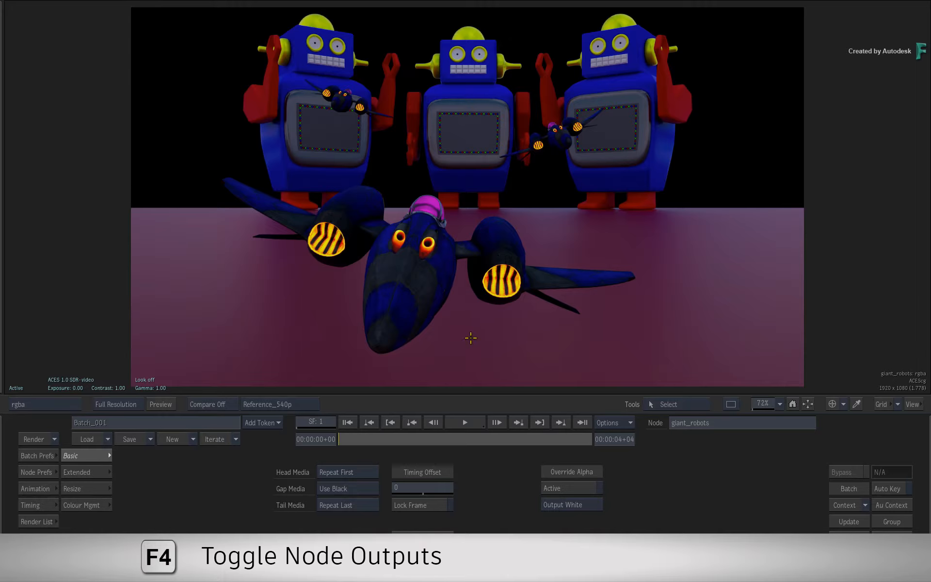
key(F4)
key(F4)
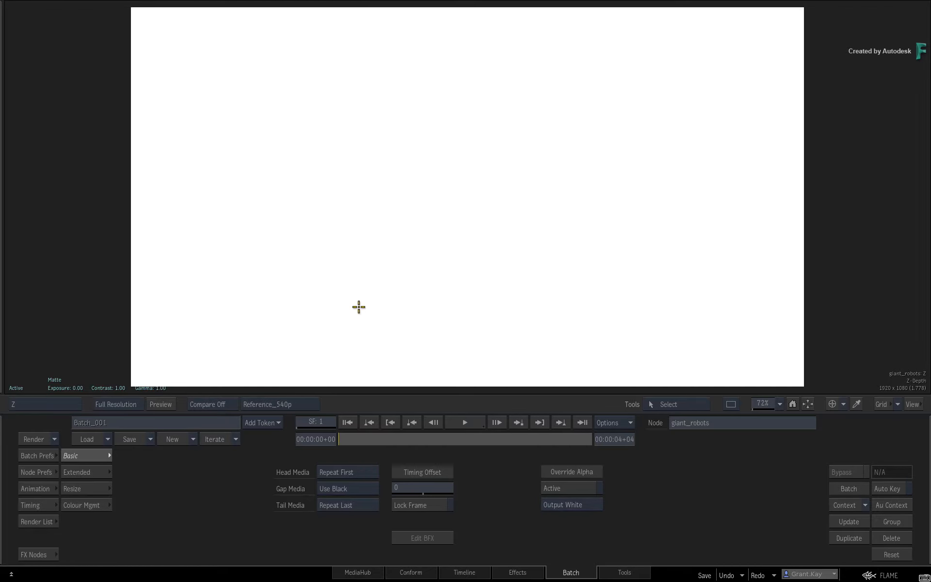
Inspect the Z pass with viewer exposure lowered to about -10.88, reset the exposure, and return to the batch schematic
drag(358, 306, 231, 370)
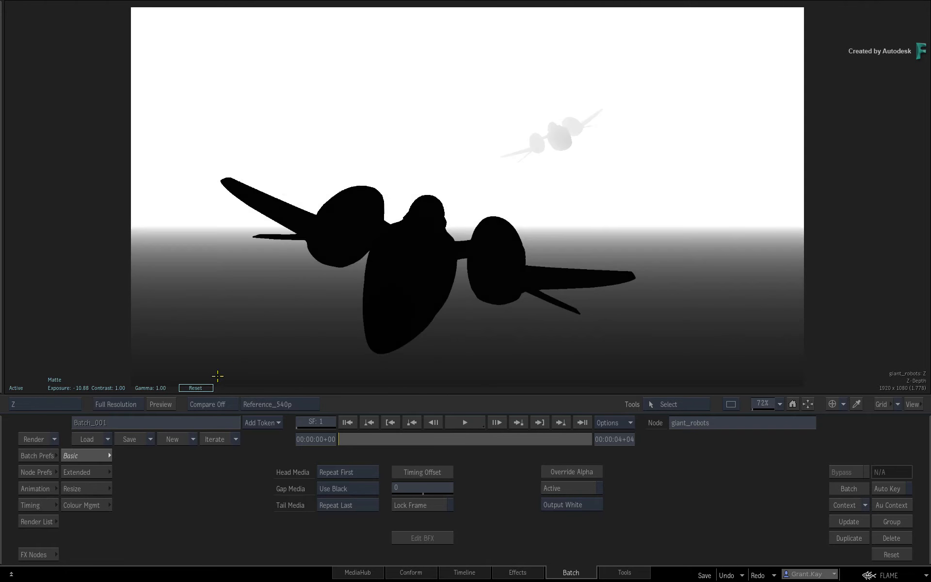
click(195, 388)
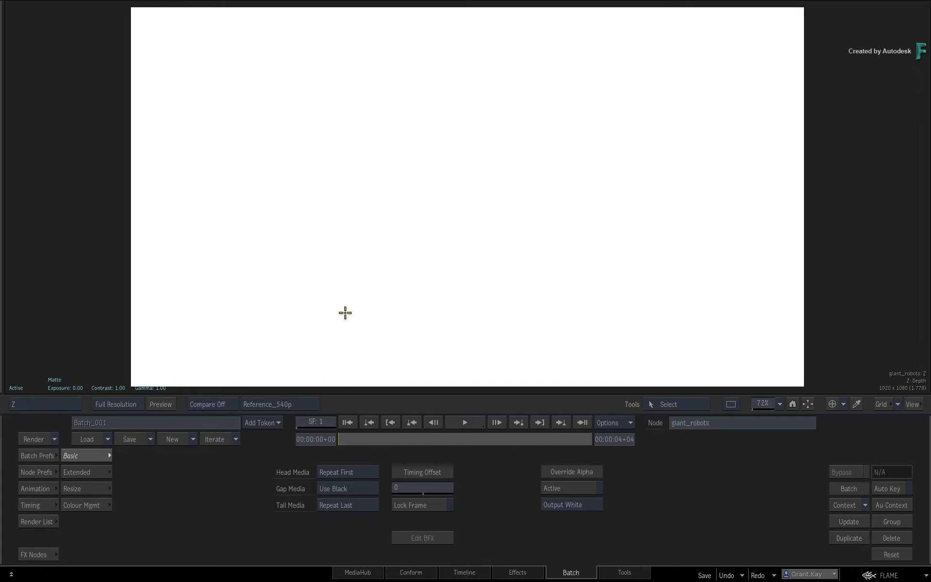
key(F4)
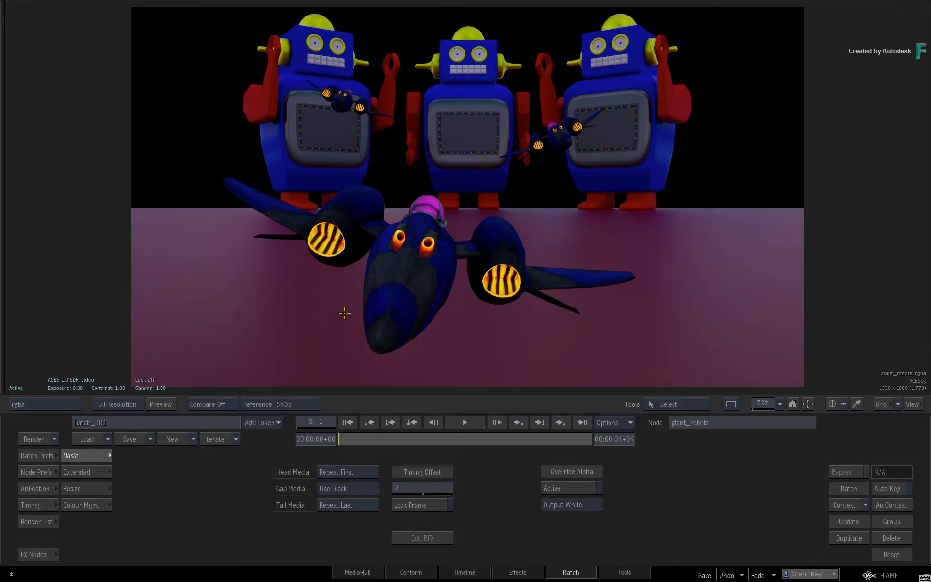
key(Escape)
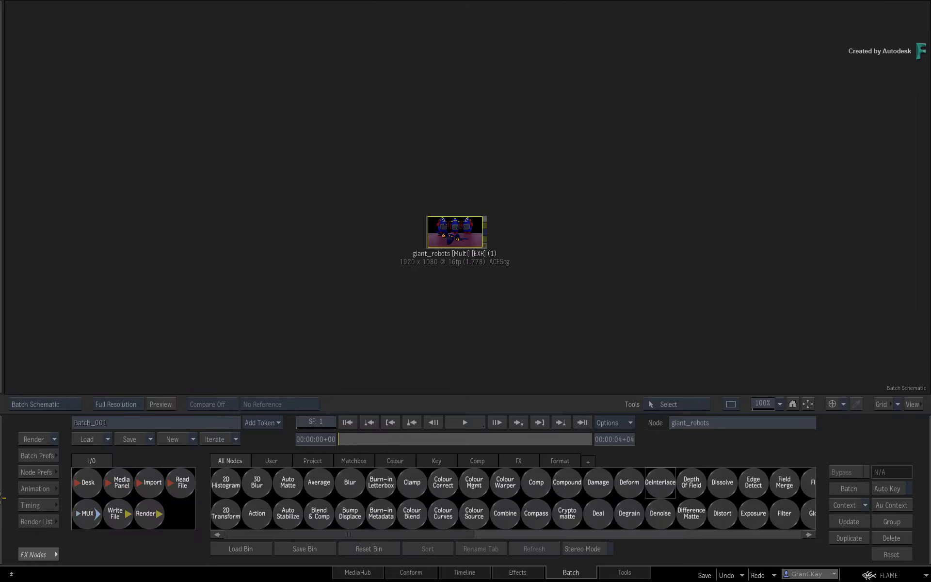
drag(449, 343, 461, 216)
drag(429, 11, 421, 0)
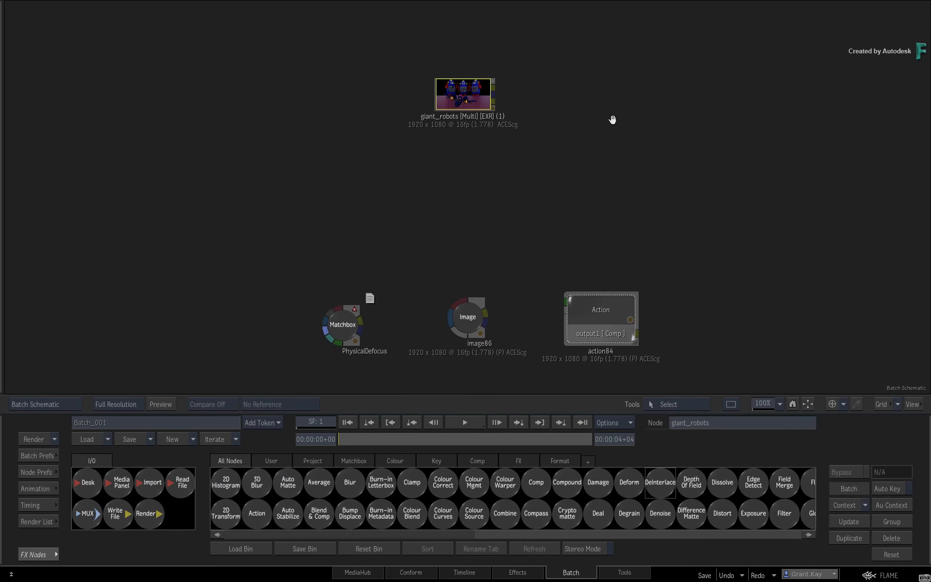
drag(613, 121, 589, 276)
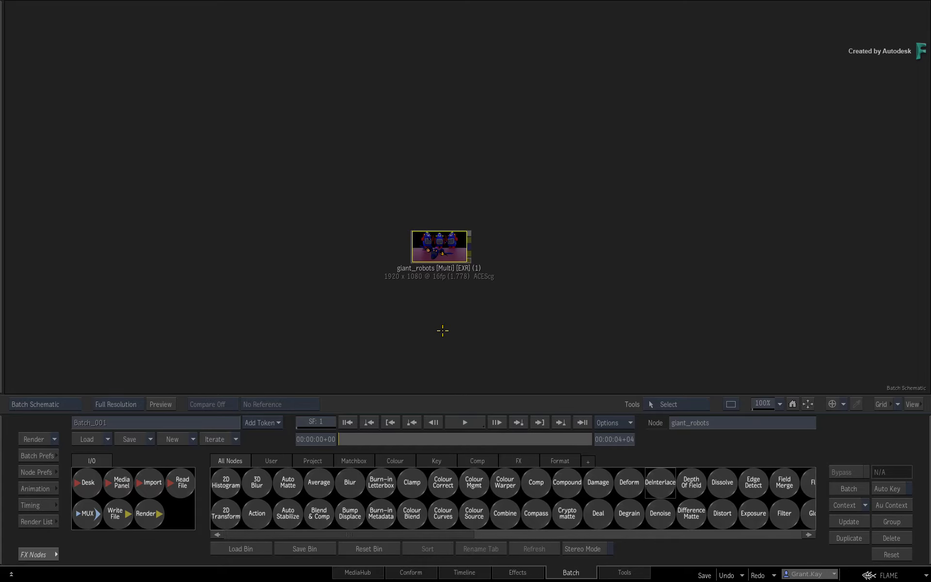
Shift the giant_robots clip aside and add a DepthNormalizer Matchbox node to the schematic on its output side
drag(449, 249, 316, 241)
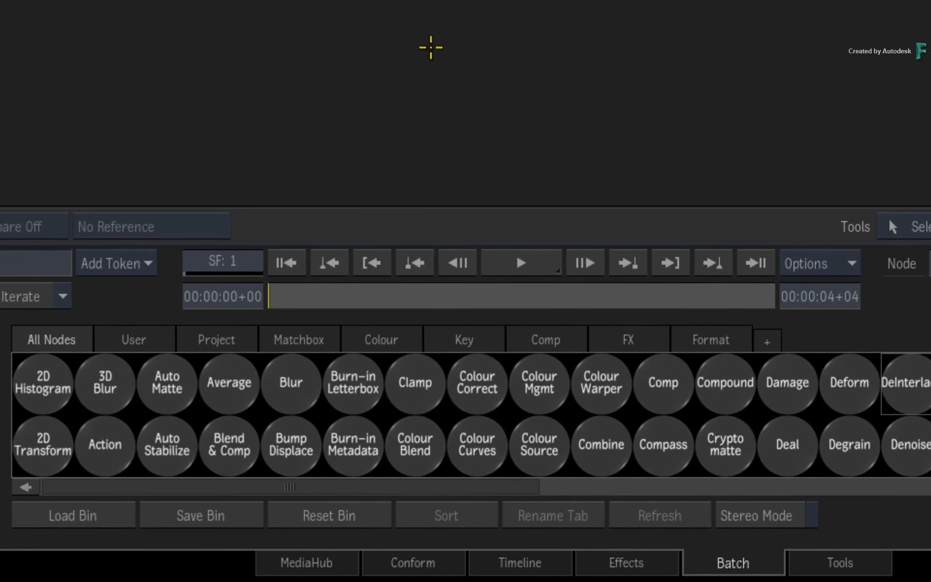
click(308, 334)
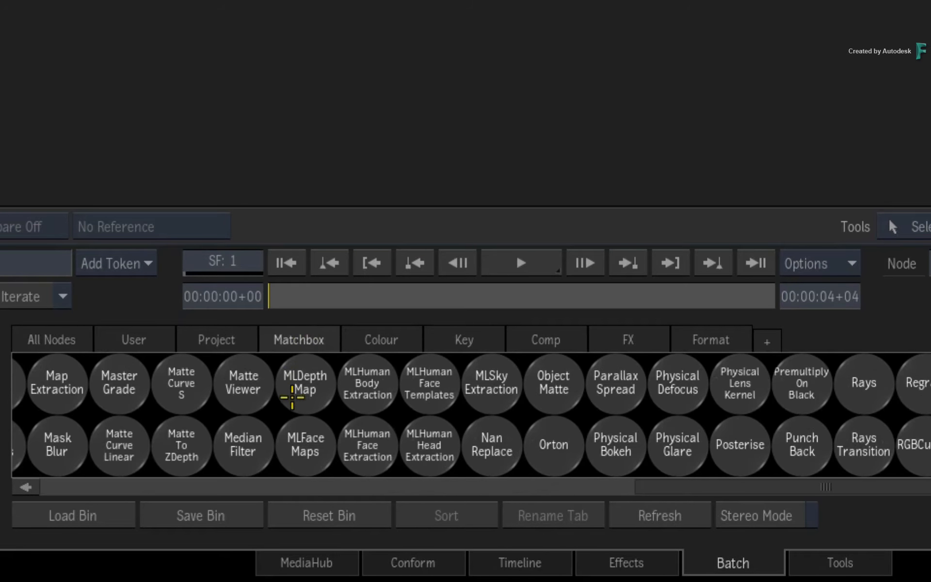
key(d)
drag(610, 391, 608, 272)
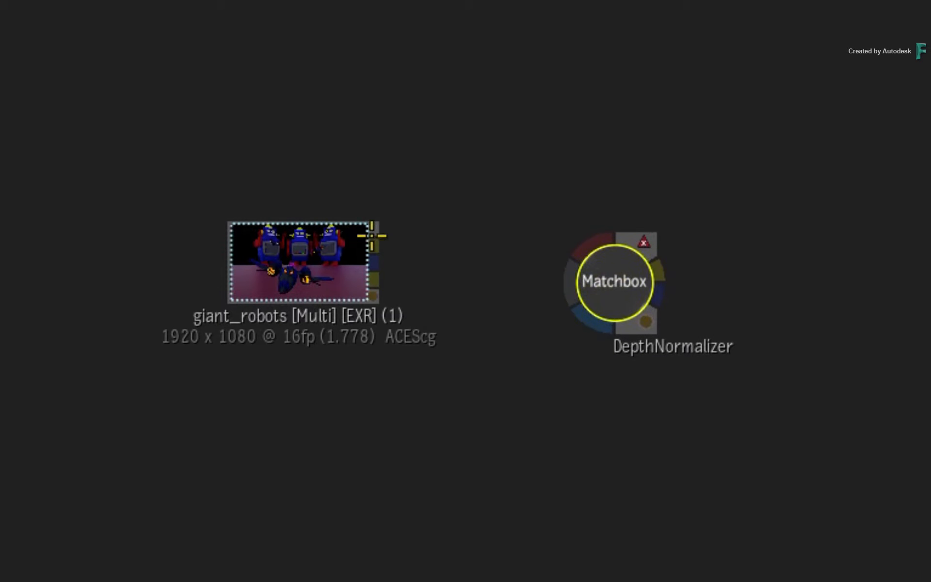
Connect the giant_robots clip's rgba, Z-depth and matte outputs to the DepthNormalizer's red, grey and blue inputs
drag(374, 241, 588, 236)
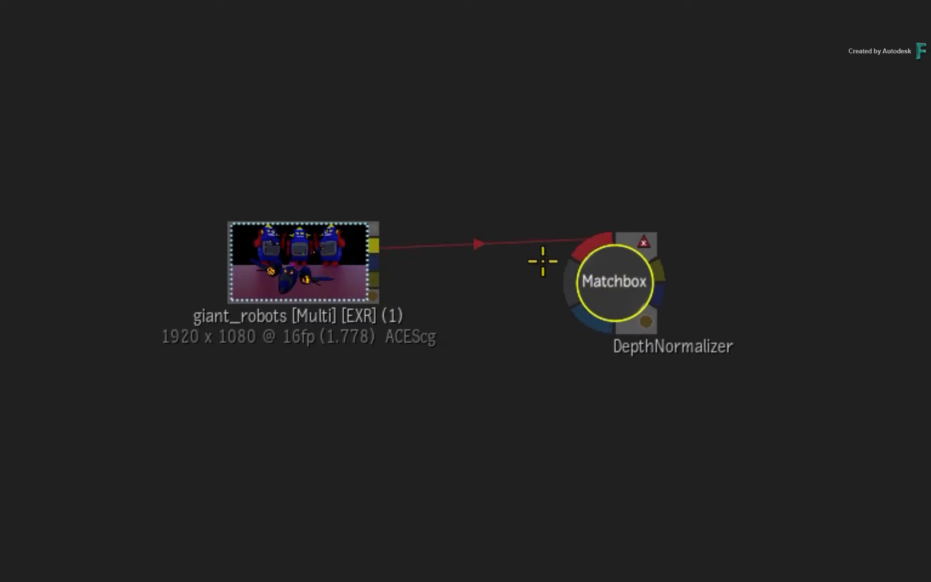
drag(385, 278, 553, 272)
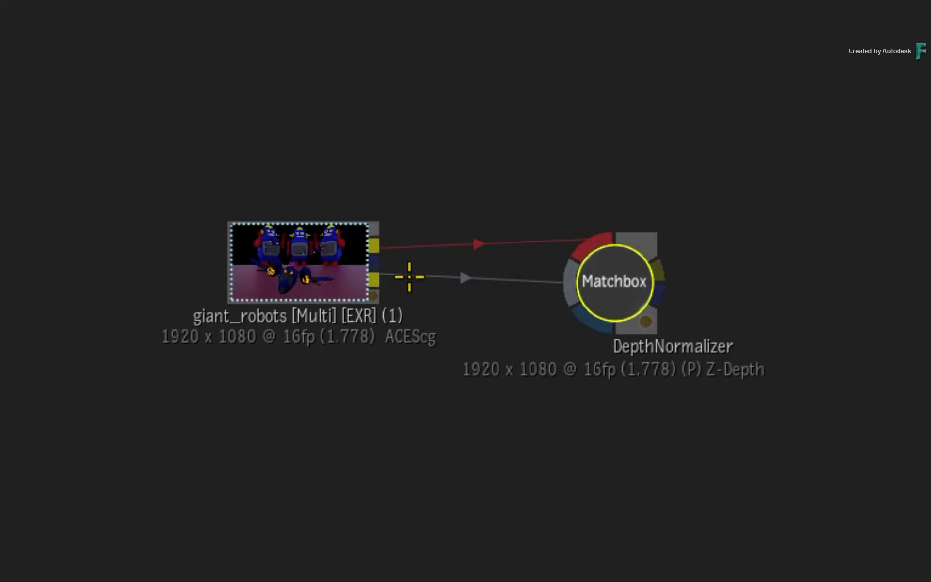
drag(376, 265, 638, 266)
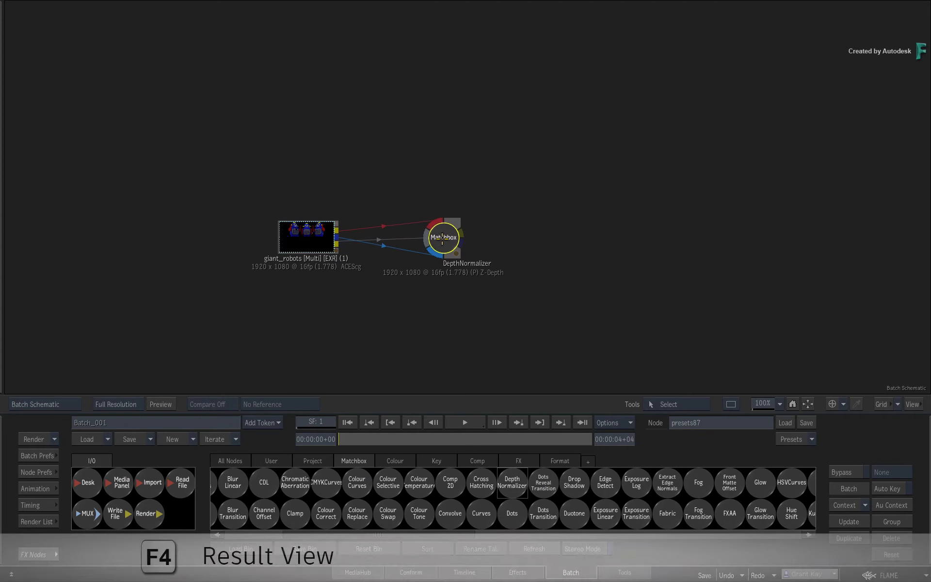
View the DepthNormalizer's result, and switch the viewer to Matchbox Input 2 to see the incoming depth pass
key(F4)
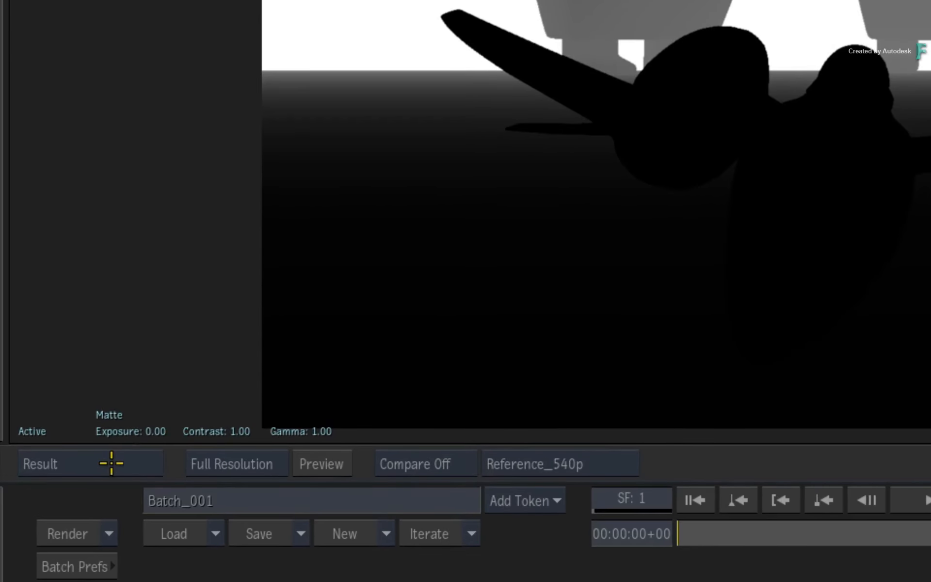
click(111, 464)
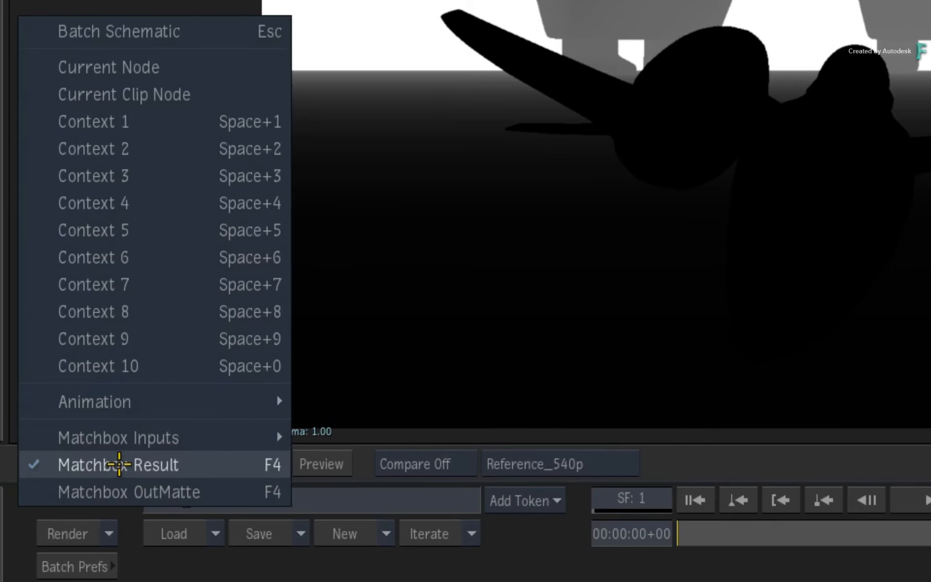
mouse_move(133, 436)
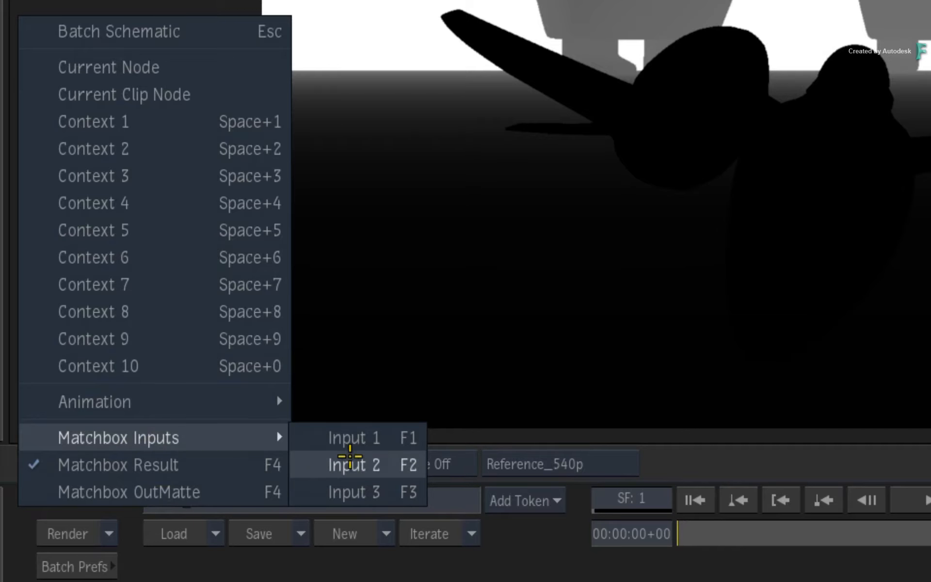
click(350, 461)
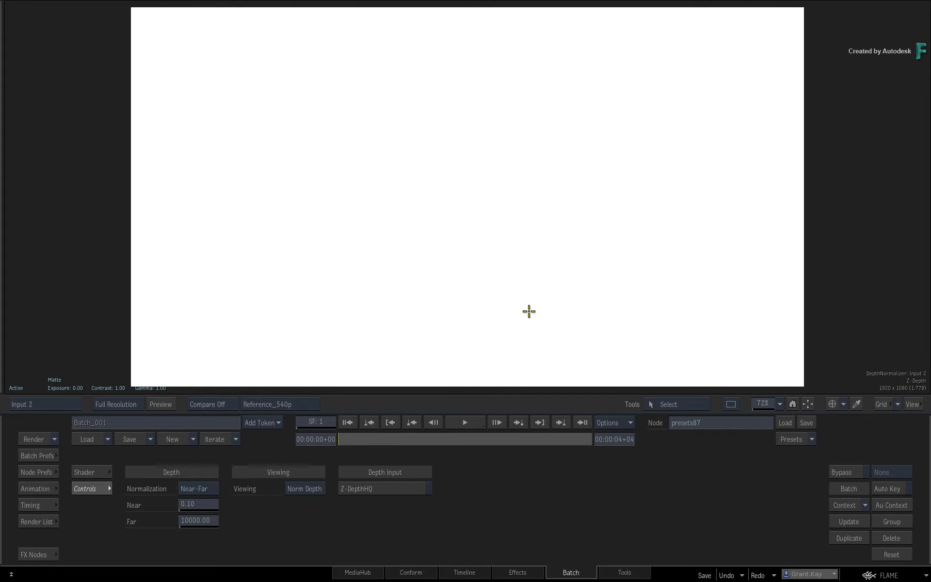
Open the Colour Sampler beside the image and sample the depth pass across the frame to about X 427, Y 434
click(857, 404)
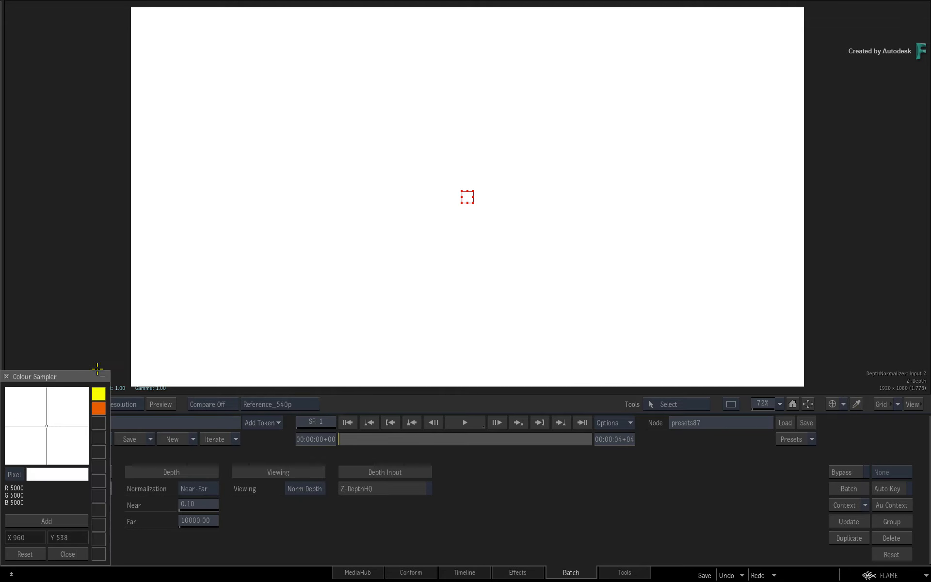
drag(92, 377, 99, 141)
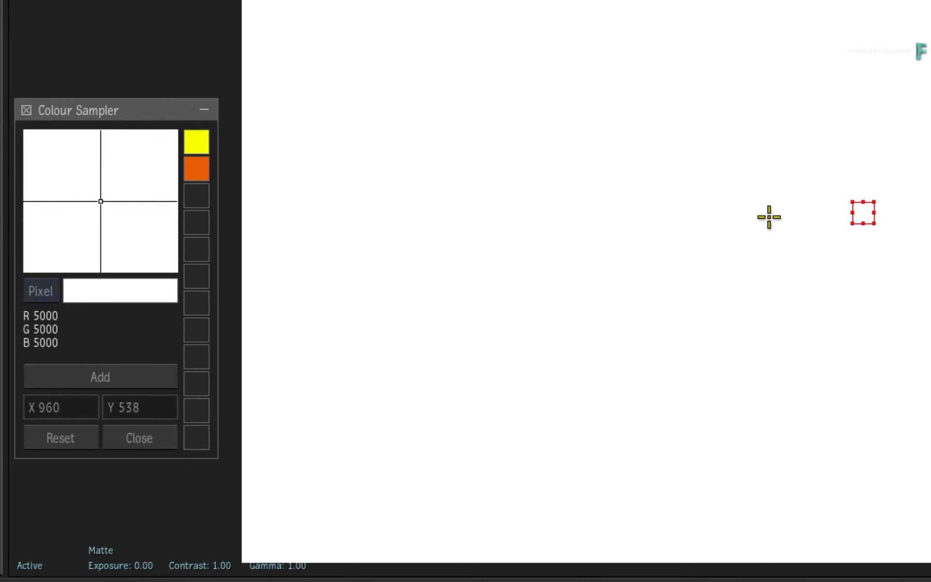
drag(872, 216, 677, 238)
mouse_move(607, 290)
mouse_down()
mouse_move(594, 290)
mouse_move(642, 285)
mouse_move(527, 290)
mouse_up()
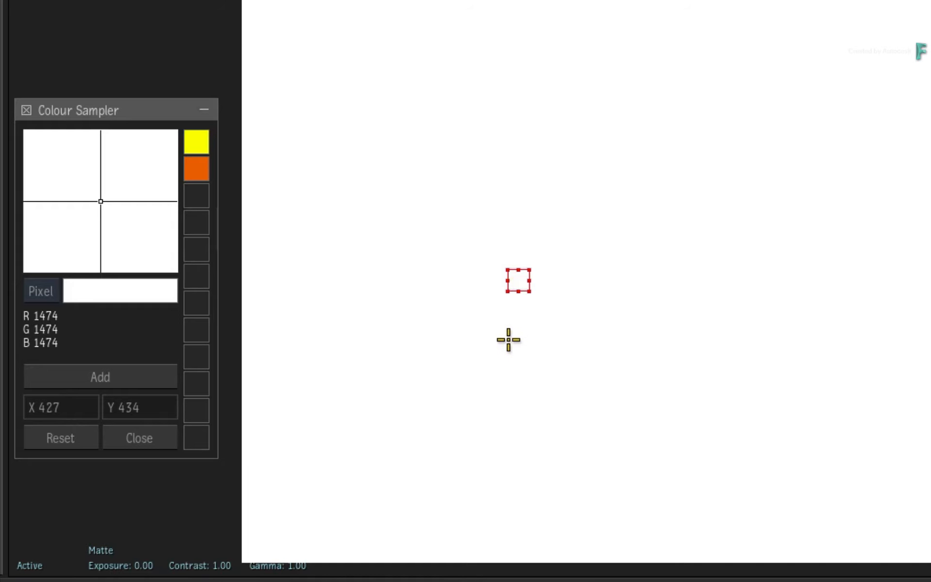
Using Input 1 as reference, move the sample box onto the black background at about X 306, Y 660, and redisplay Input 2
key(F1)
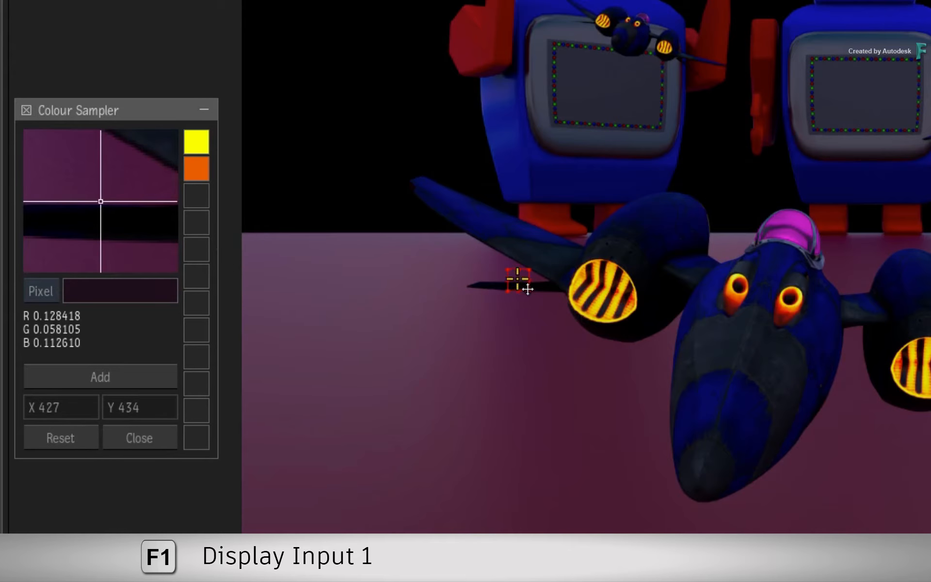
mouse_move(523, 285)
mouse_down()
mouse_move(526, 262)
mouse_move(402, 185)
mouse_move(440, 141)
mouse_move(450, 143)
mouse_up()
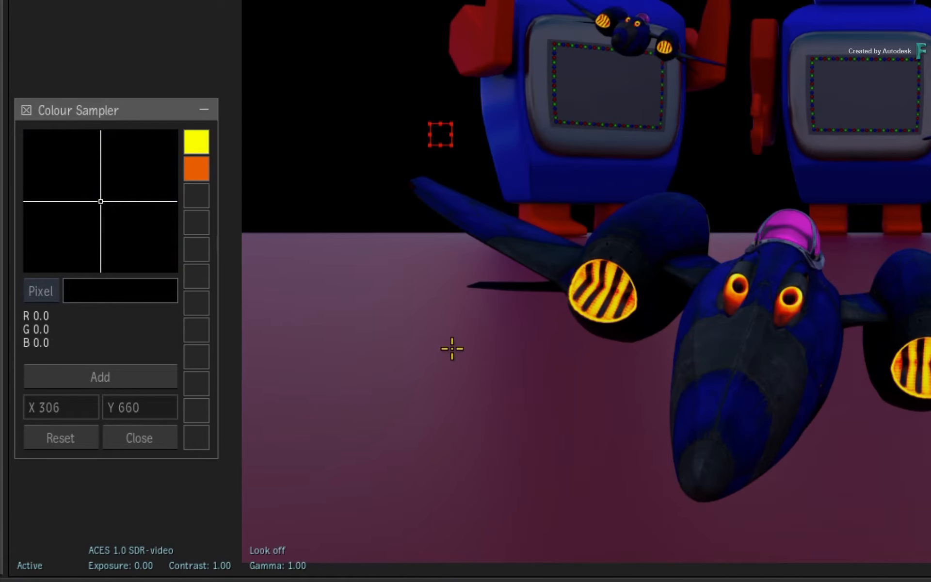
key(F2)
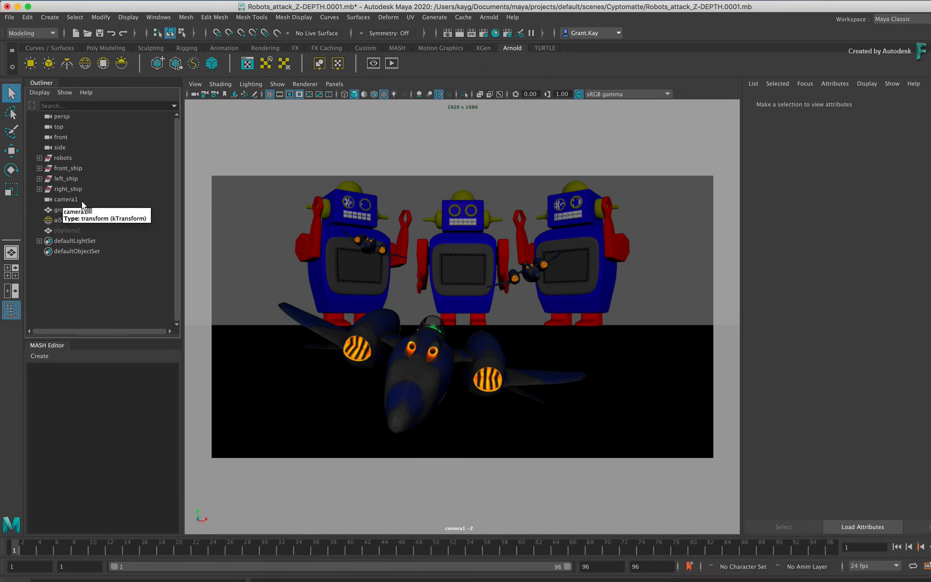
Switch to Maya and select camera1 in the Outliner to check its attributes
click(85, 200)
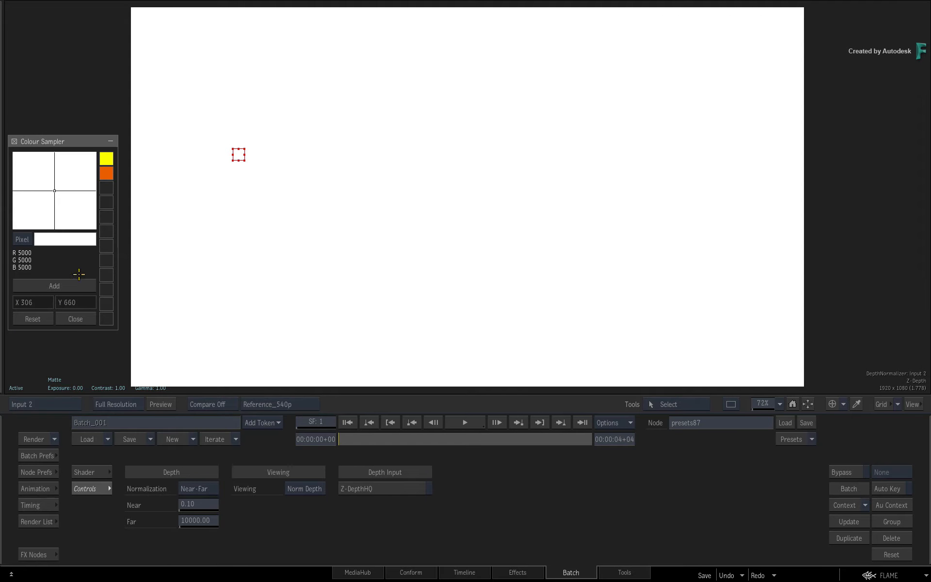
Close the Colour Sampler in Flame and display the DepthNormalizer's result
click(77, 319)
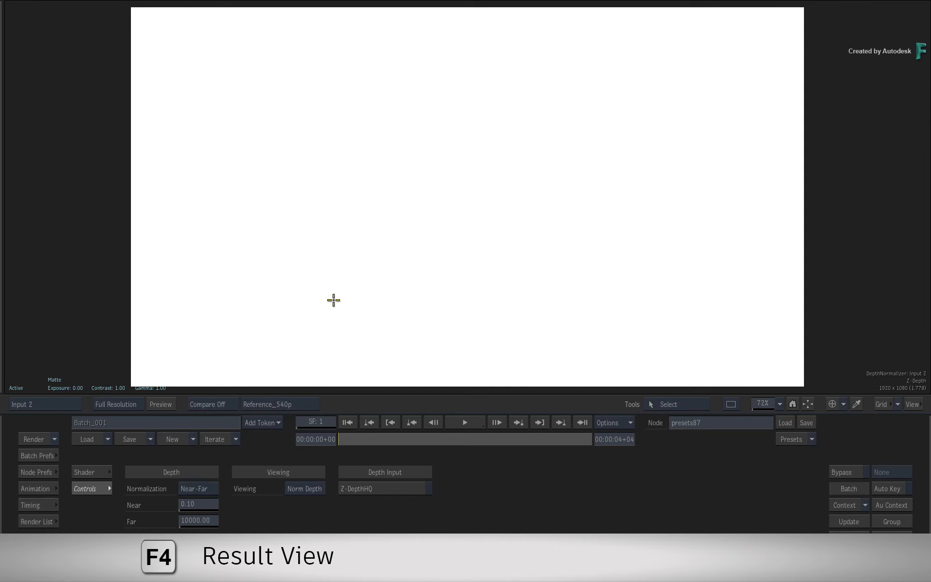
key(F4)
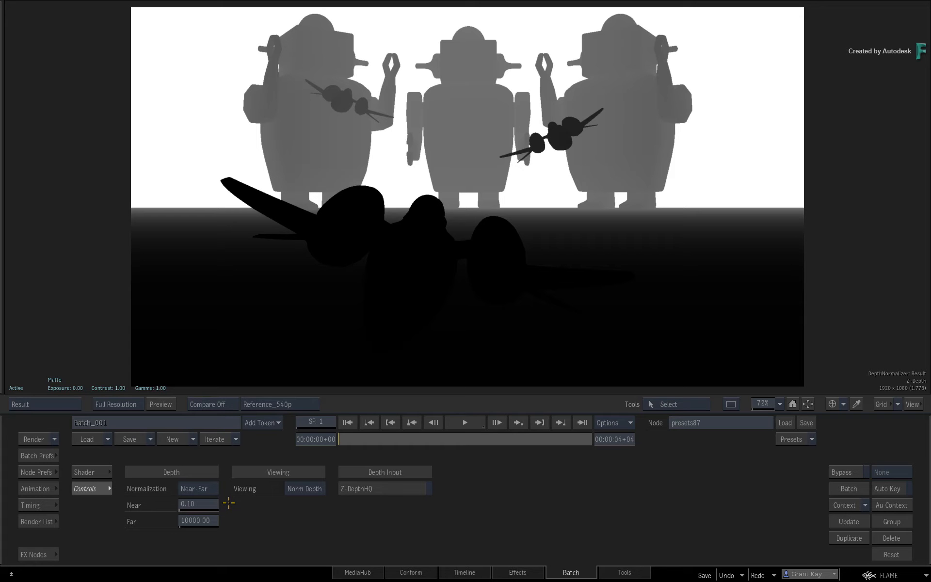
Try Min-Max normalization on the DepthNormalizer and set it back to Near-Far
click(213, 489)
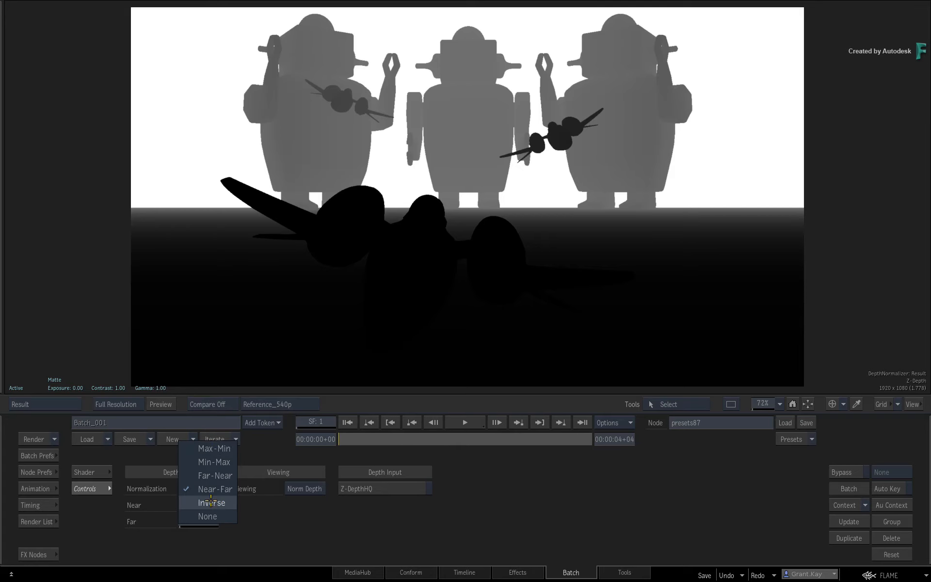
click(187, 462)
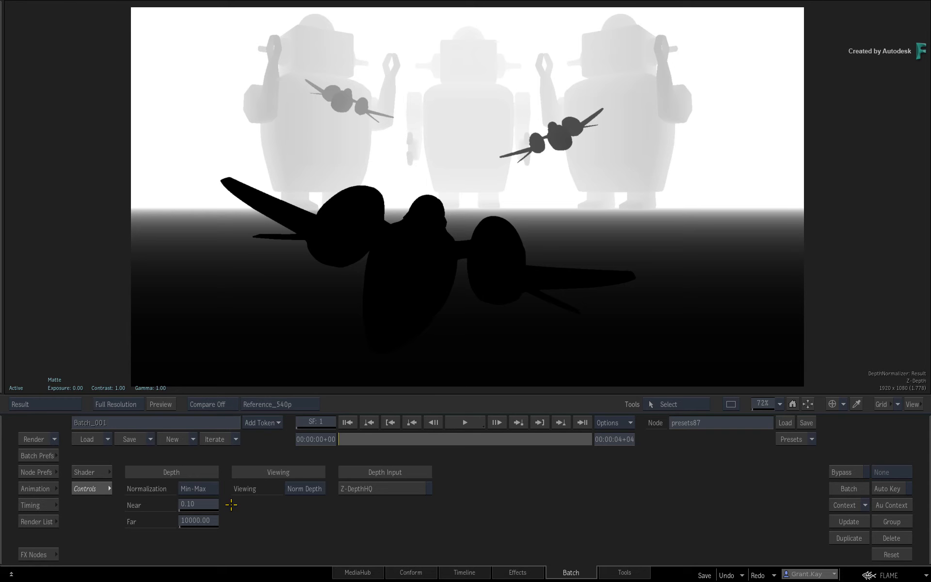
click(213, 489)
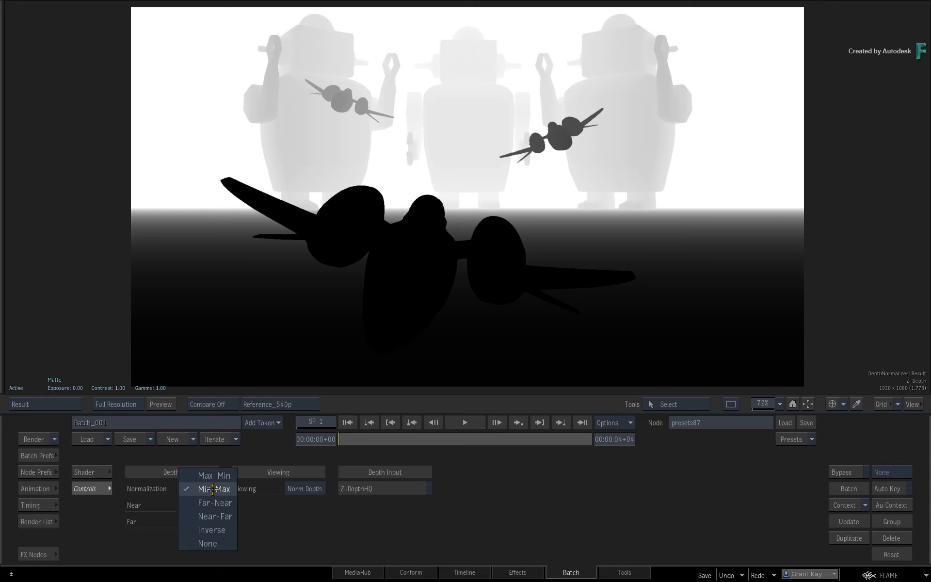
click(213, 516)
Set the DepthNormalizer's Far value to 5000
click(198, 520)
click(195, 470)
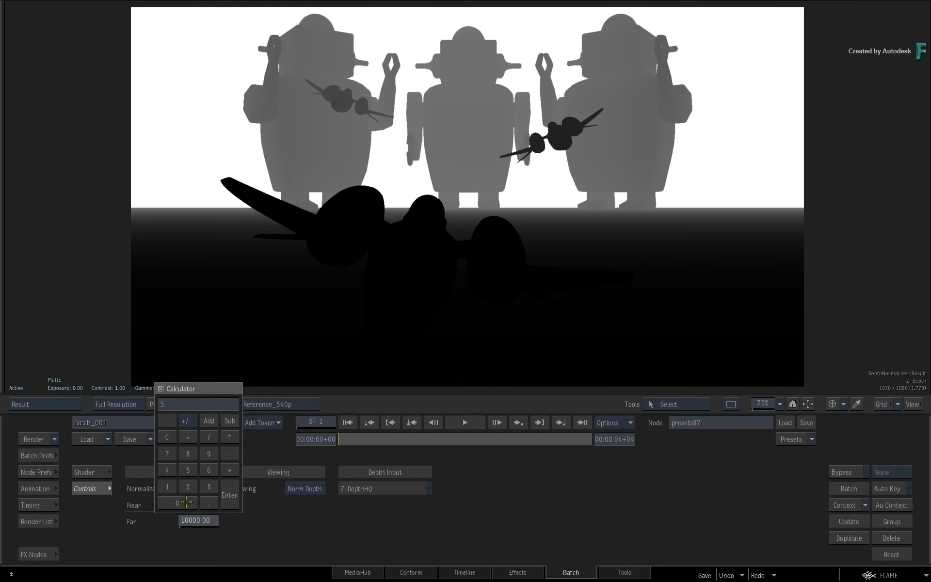
click(186, 502)
click(229, 495)
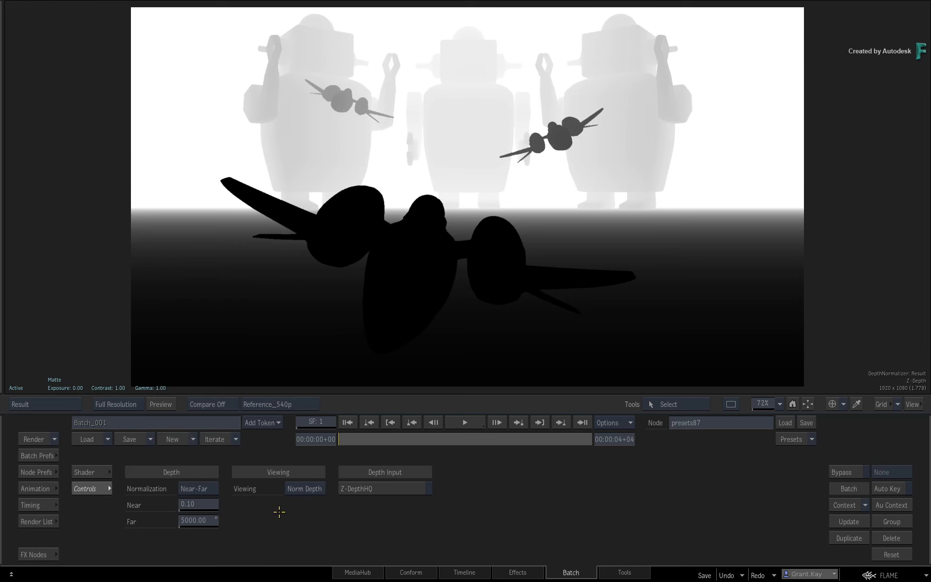